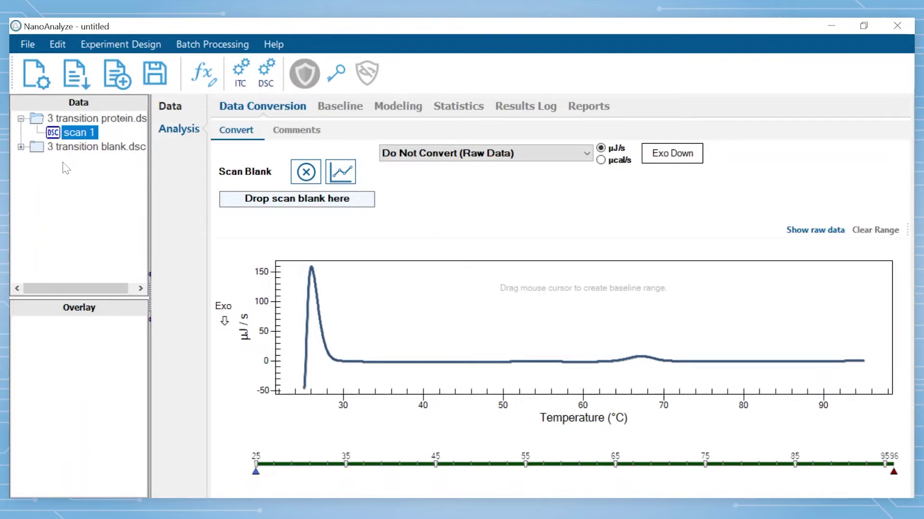
Assign scan 1 of '3 transition blank.dsc' as the scan blank for the protein scan
left_click(21, 147)
mouse_move(82, 163)
left_click_drag(83, 164, 310, 204)
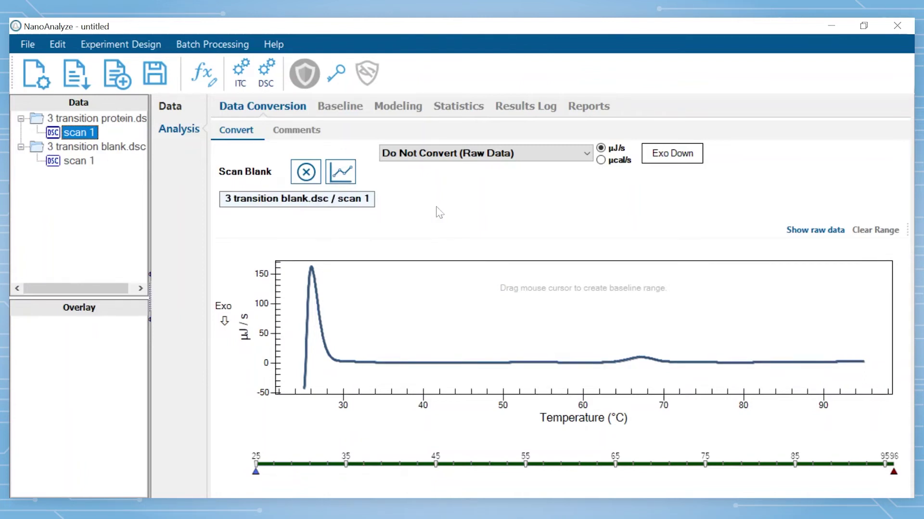
Convert the thermogram to molar heat capacity using 0.3 mL, 0.3 mg/mL and MW 150 kD
left_click(466, 156)
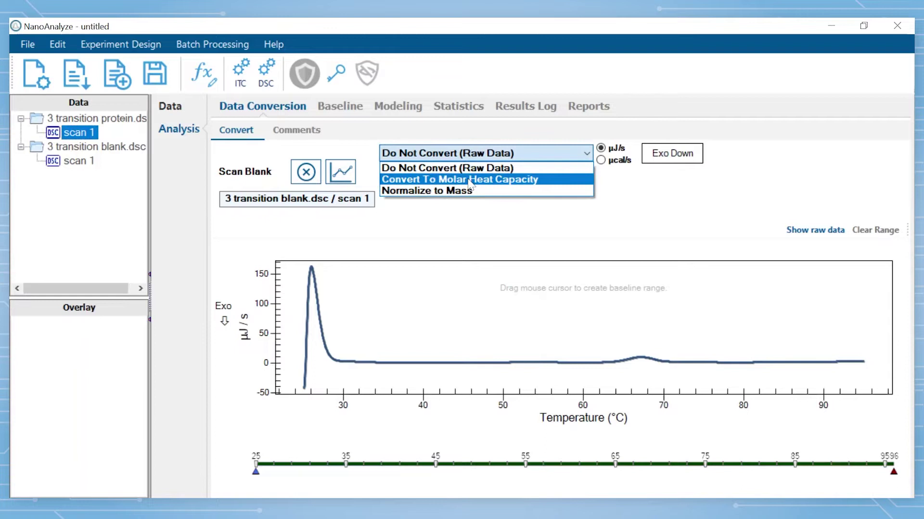
left_click(469, 176)
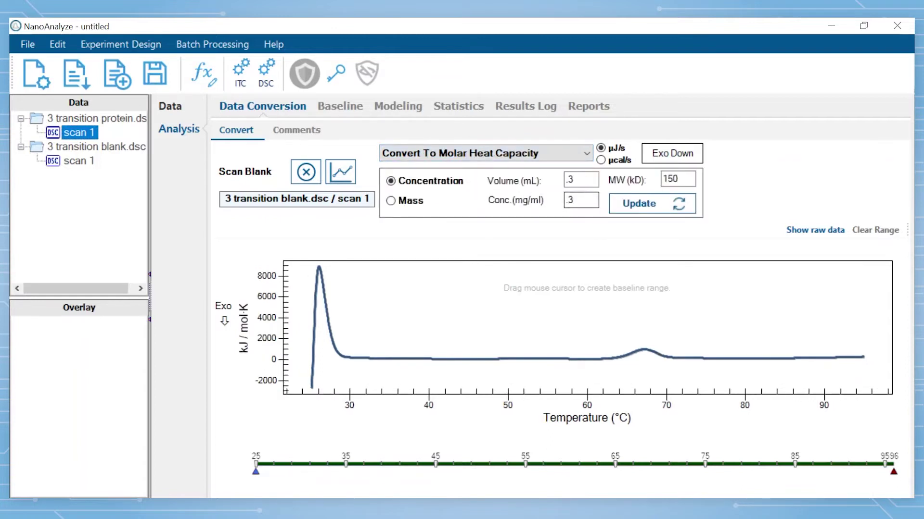
left_click(569, 156)
left_click(558, 186)
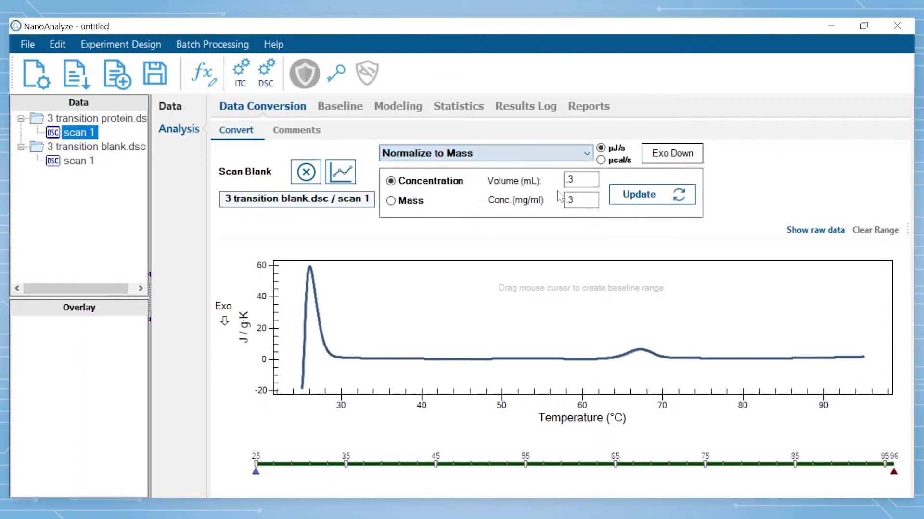
left_click(547, 157)
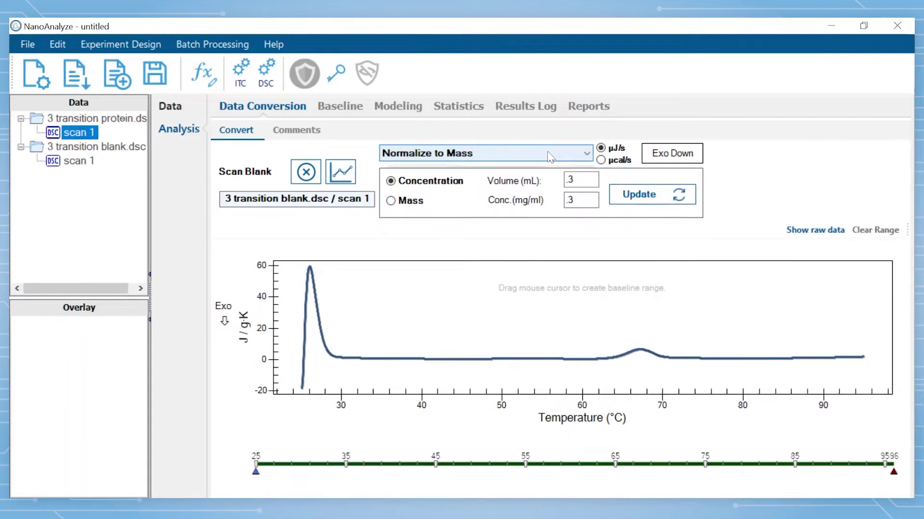
left_click(545, 182)
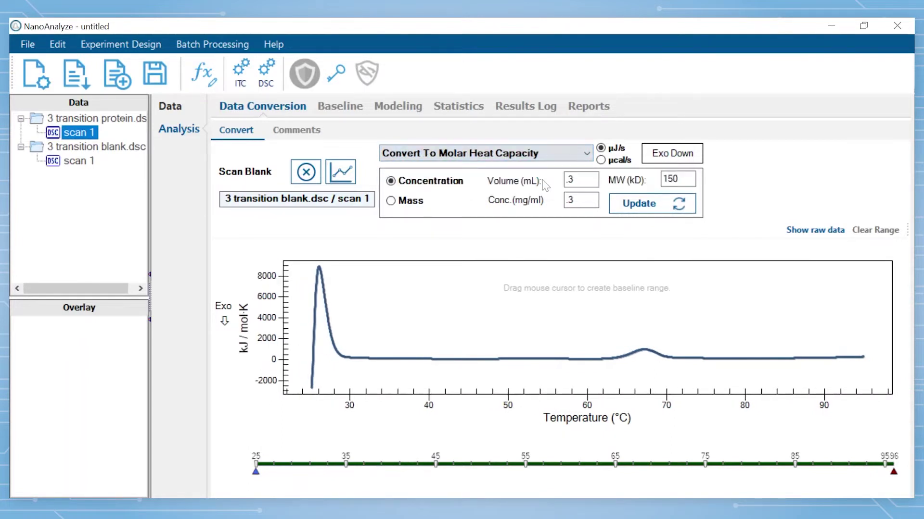
double_click(569, 200)
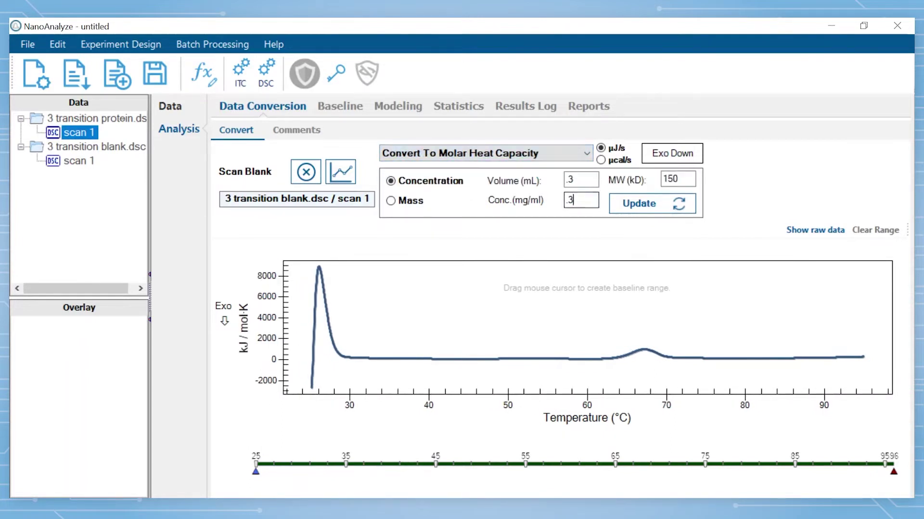
left_click(645, 206)
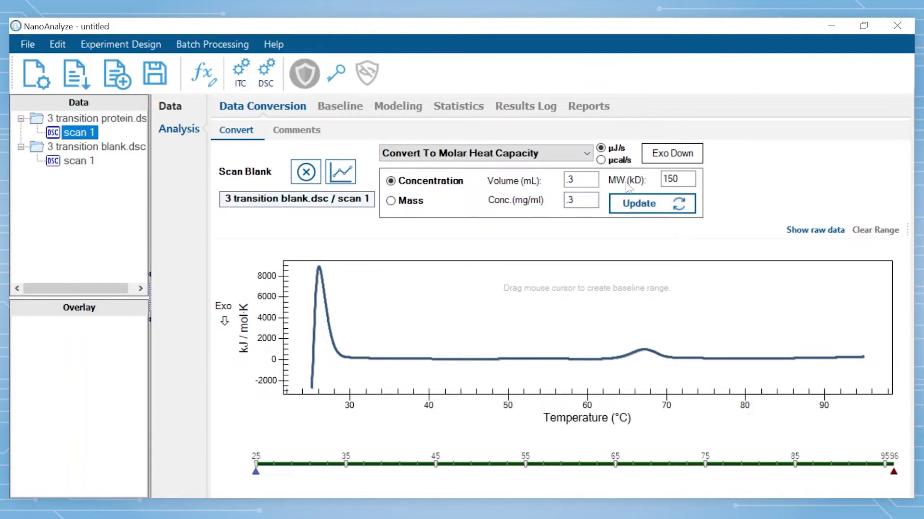
left_click(601, 160)
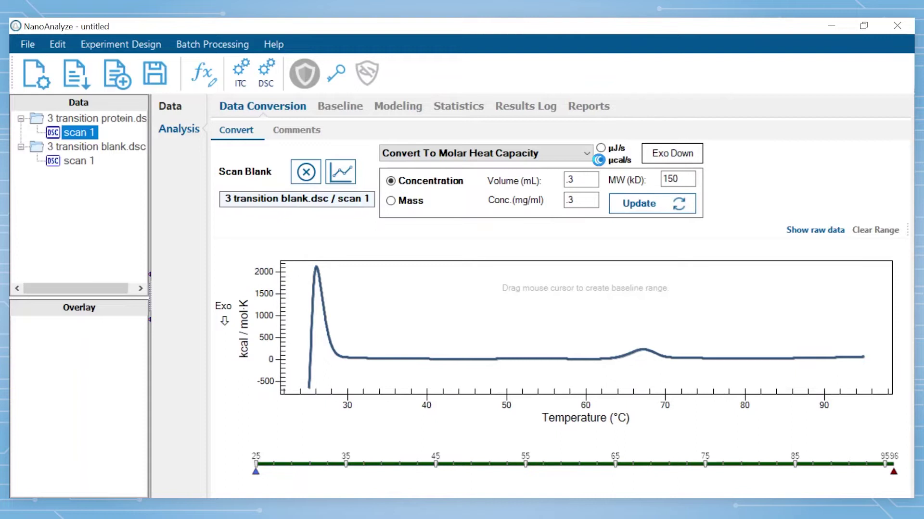
left_click(601, 148)
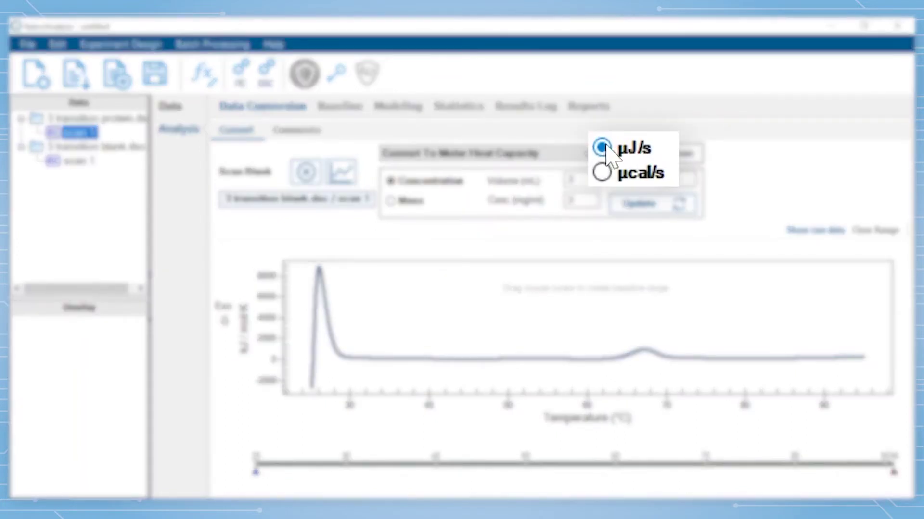
left_click(664, 154)
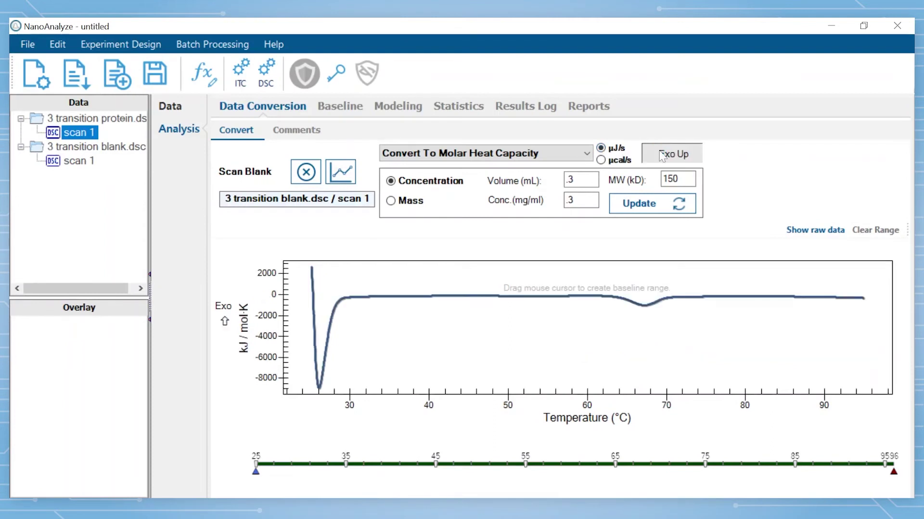
left_click(663, 155)
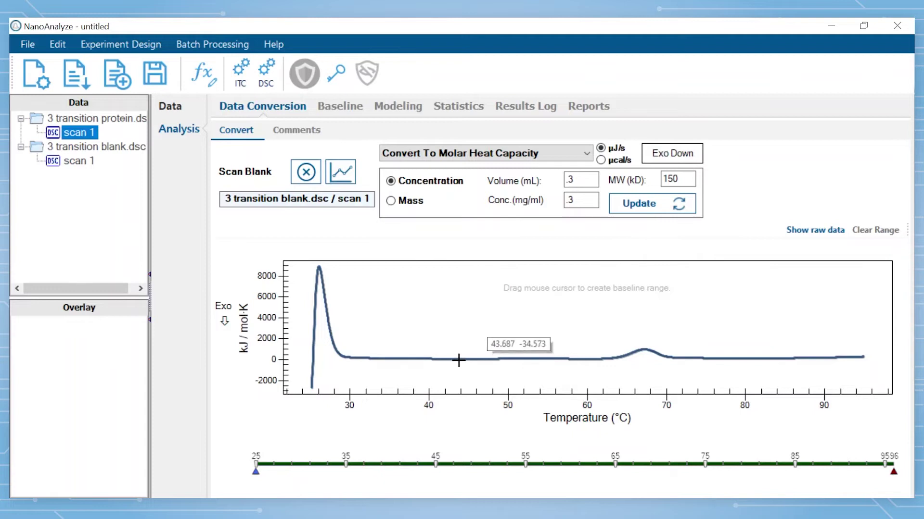
Mark the analysis range from about 44 °C to 80 °C across the thermogram
left_click_drag(461, 360, 744, 355)
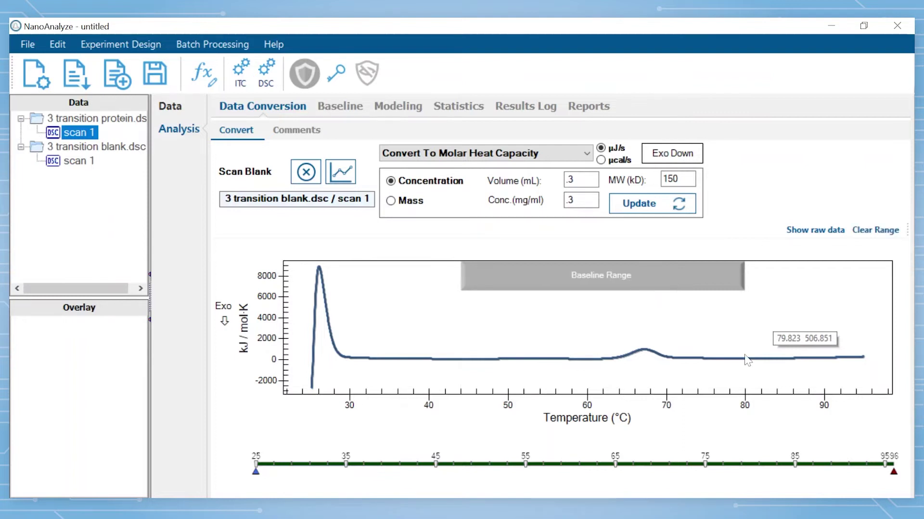
Add a polynomial baseline whose region spans 44–80 °C
left_click(338, 114)
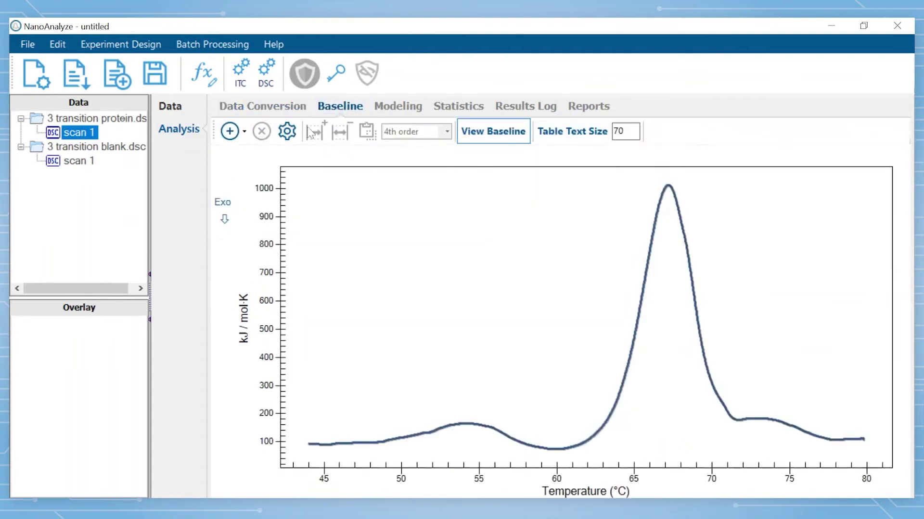
left_click(244, 132)
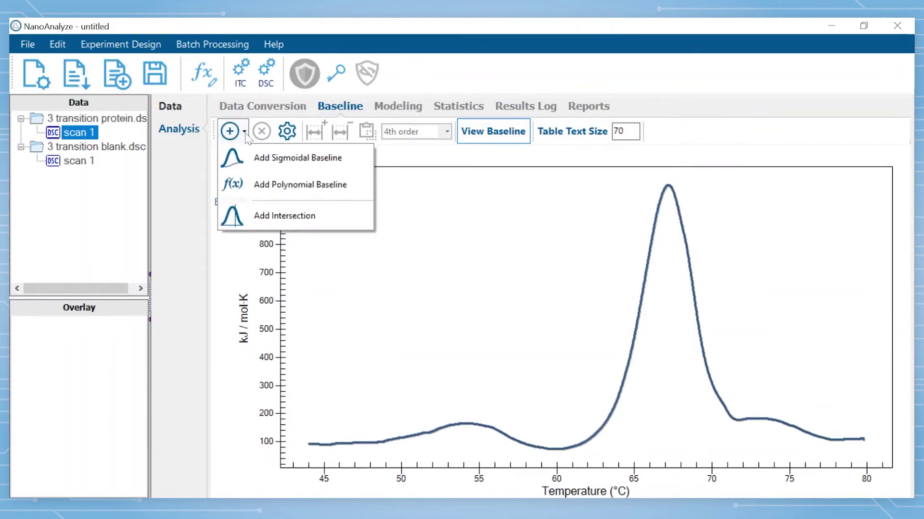
left_click(262, 185)
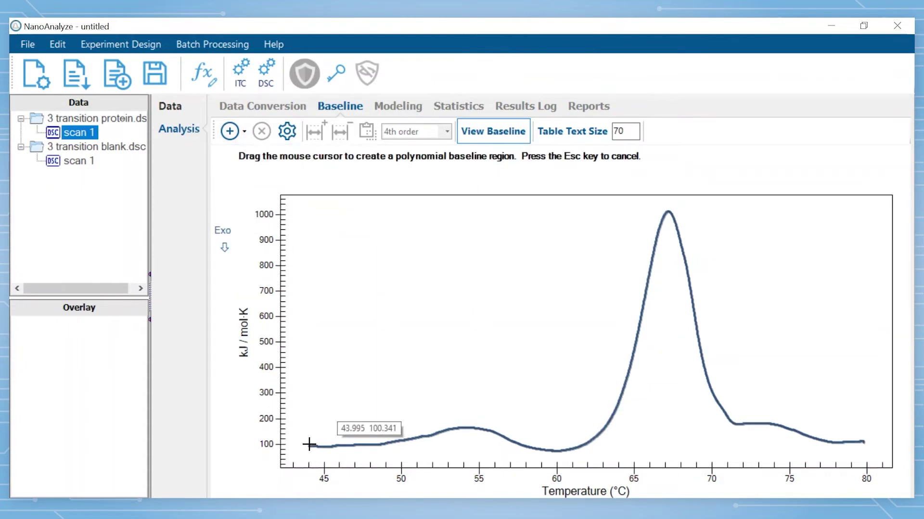
left_click_drag(309, 445, 865, 443)
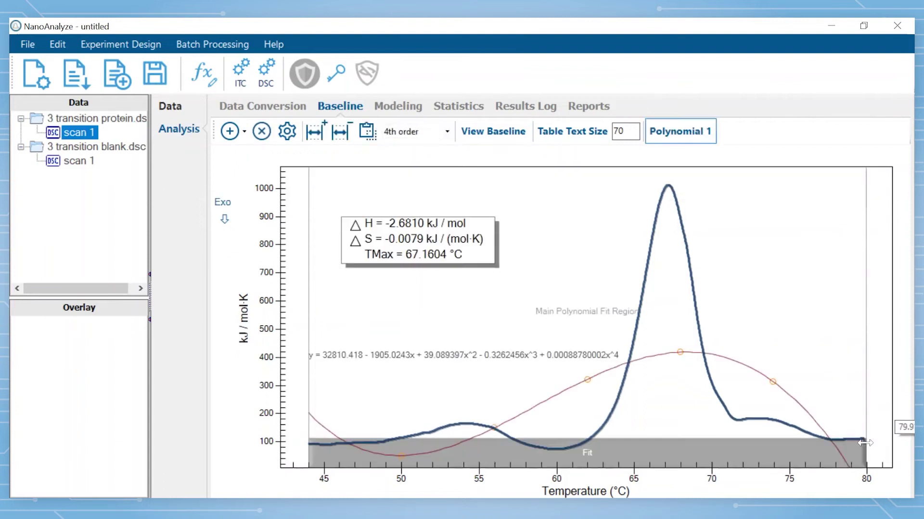
Add baseline fit regions at 44–46, 78–80 and near 60 °C, then raise the 67.6 °C point
left_click(319, 131)
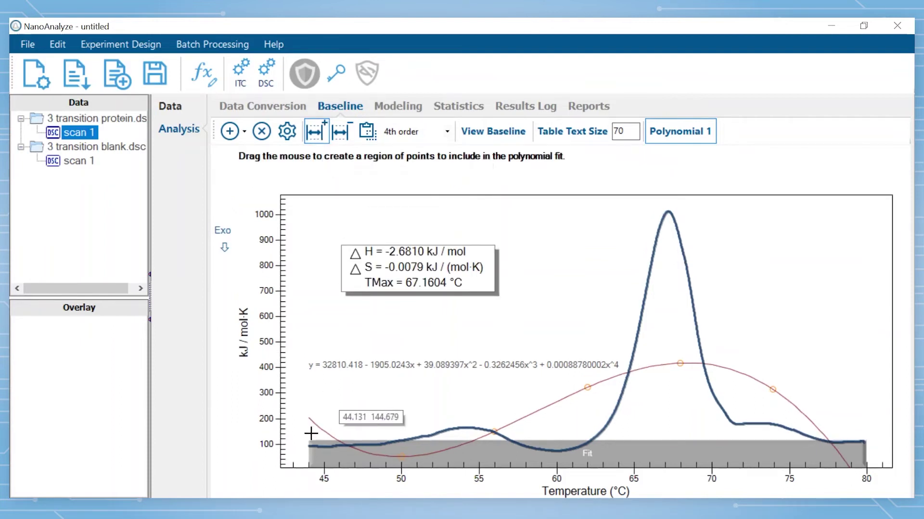
left_click_drag(311, 433, 331, 434)
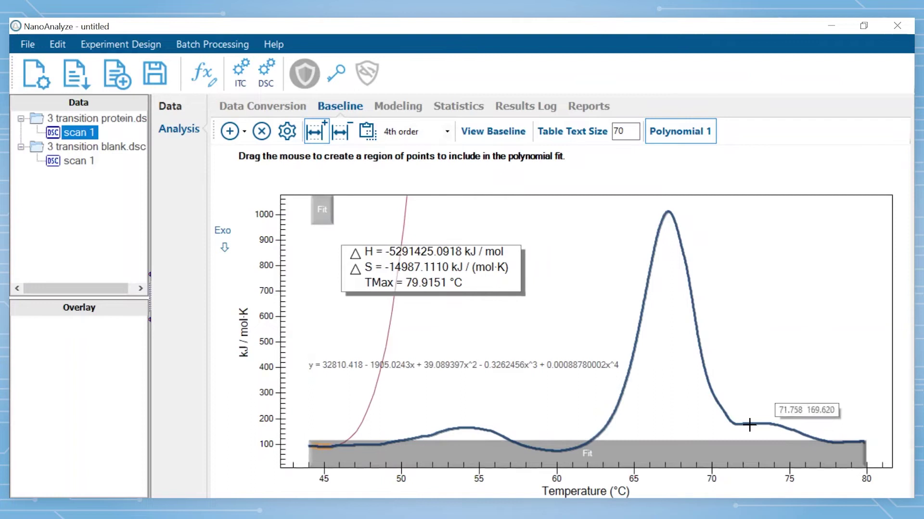
left_click_drag(841, 426, 858, 430)
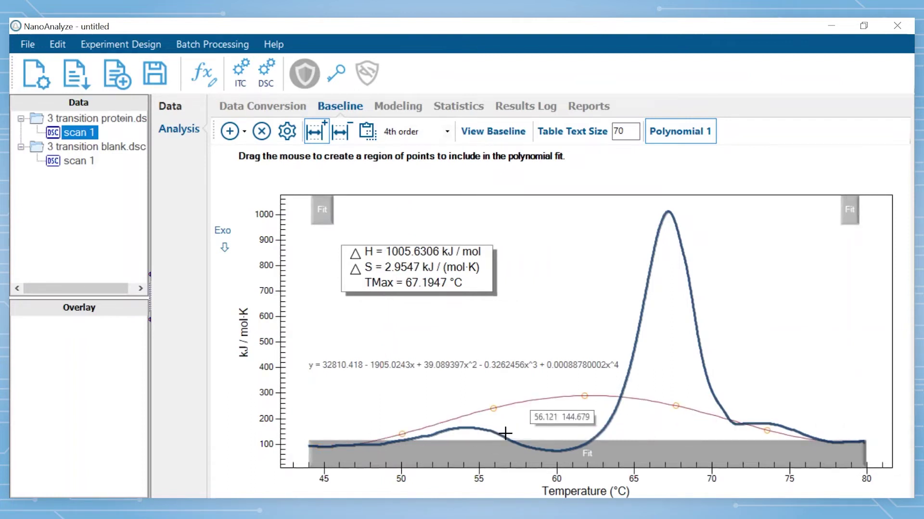
left_click_drag(552, 447, 560, 448)
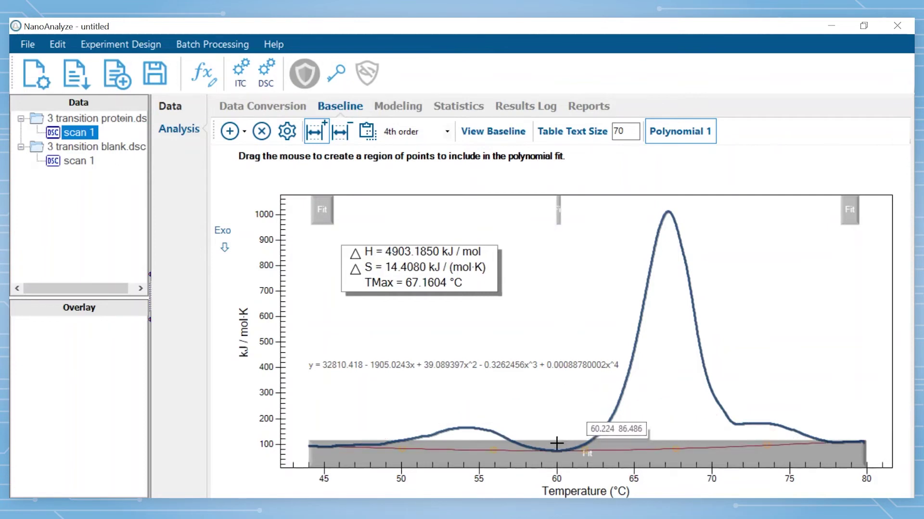
left_click(316, 131)
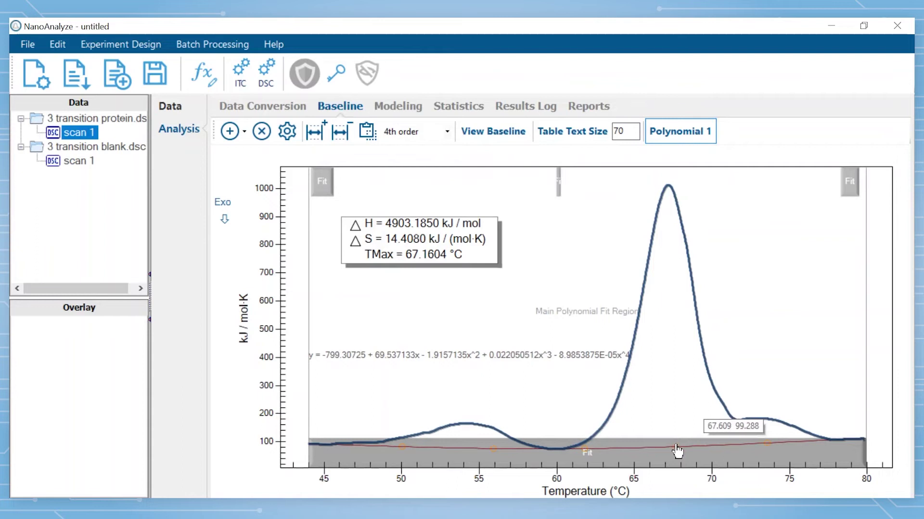
left_click_drag(677, 445, 676, 448)
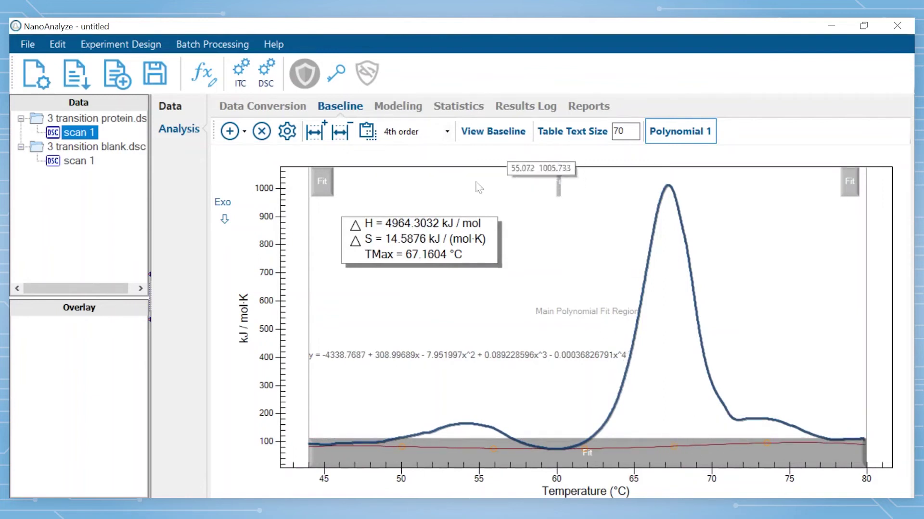
Try a 7th-order baseline polynomial, then revert to 4th order before moving to modeling
left_click(448, 131)
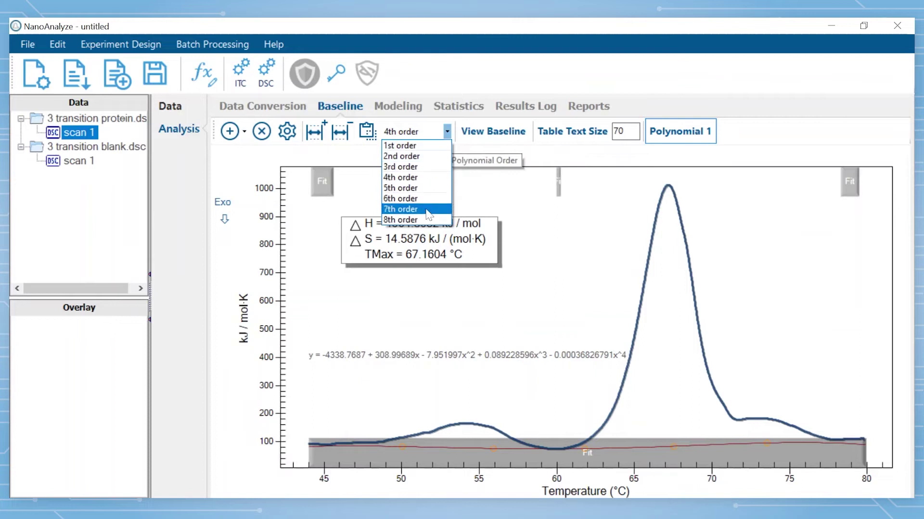
left_click(426, 210)
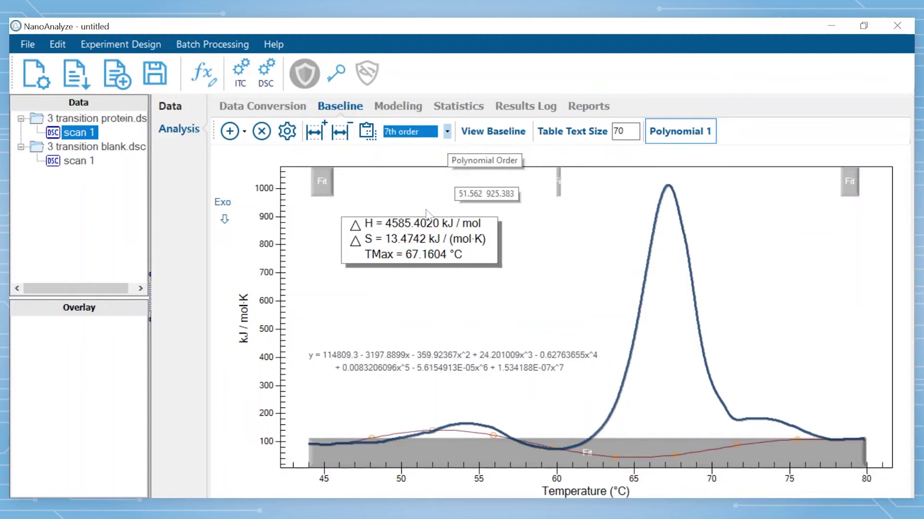
left_click(447, 132)
left_click(425, 178)
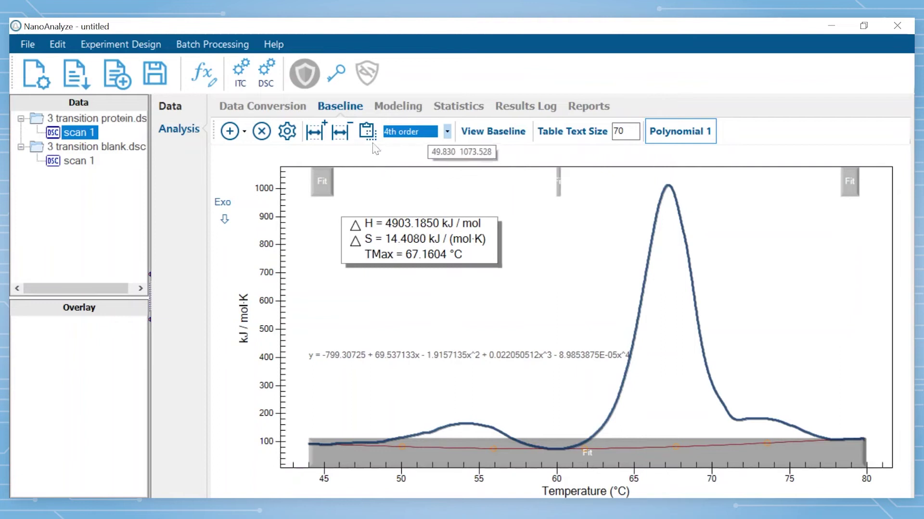
left_click(389, 108)
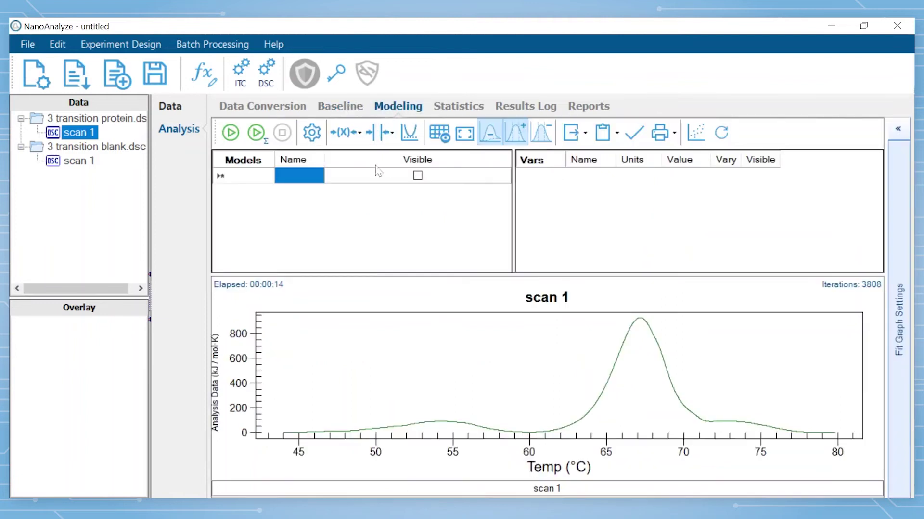
Add three Gaussian models to scan 1, each at amplitude 50, FWHM 2.5 °C, T 60 °C
double_click(301, 179)
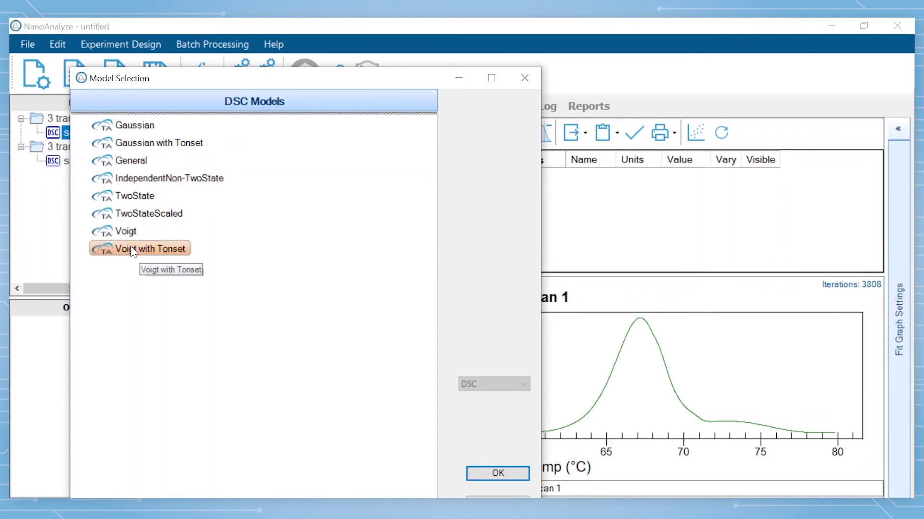
left_click(145, 130)
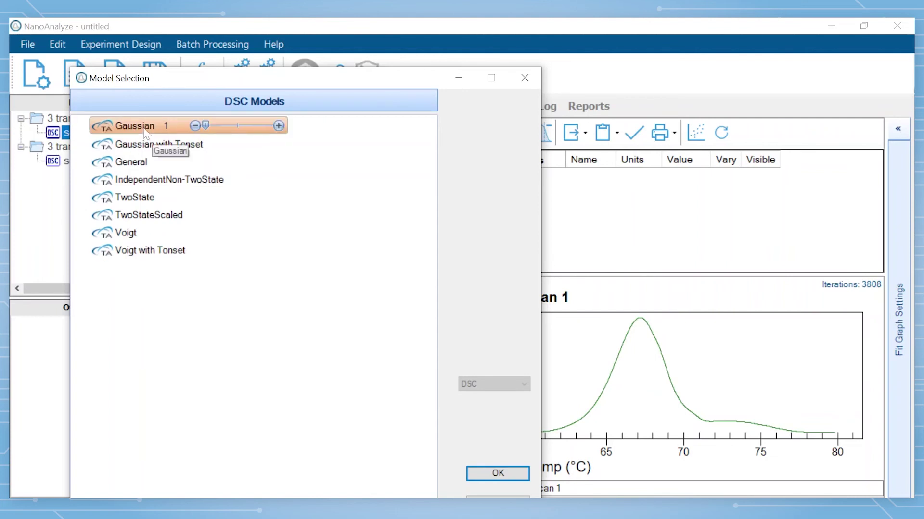
left_click(279, 126)
left_click(278, 125)
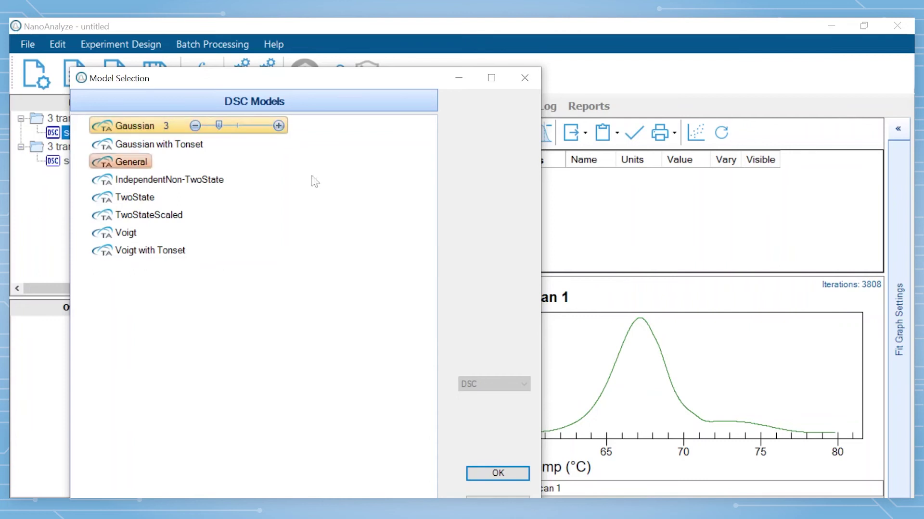
left_click(517, 477)
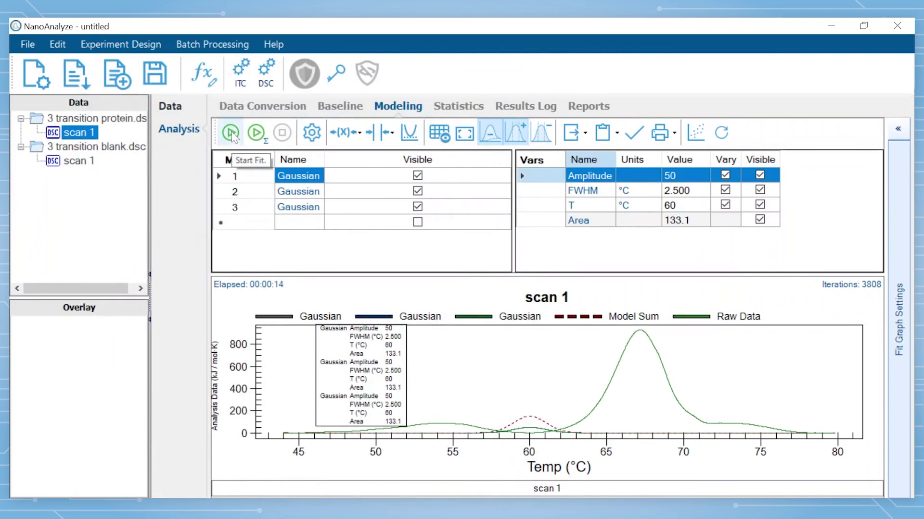
Place Gaussians on the ~54, ~67 and ~73 °C peaks, run the fit, and shift the legend left
left_click(443, 425)
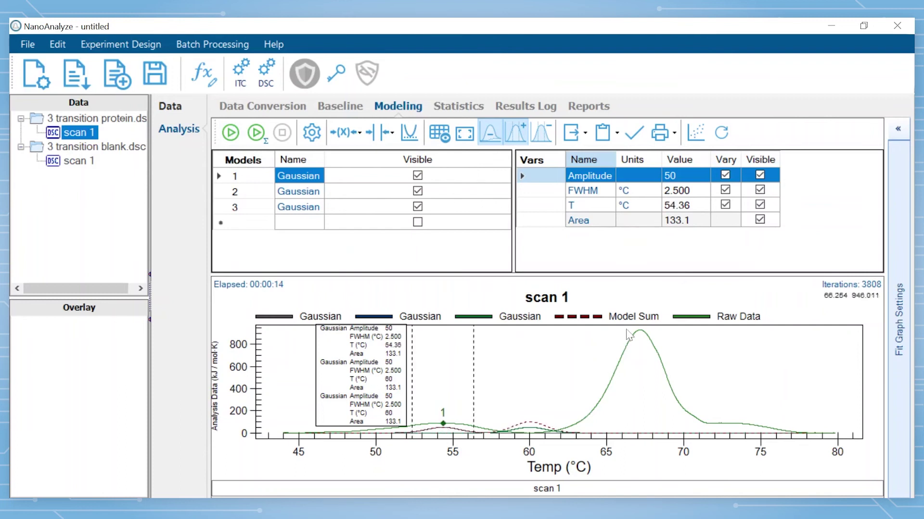
left_click(641, 331)
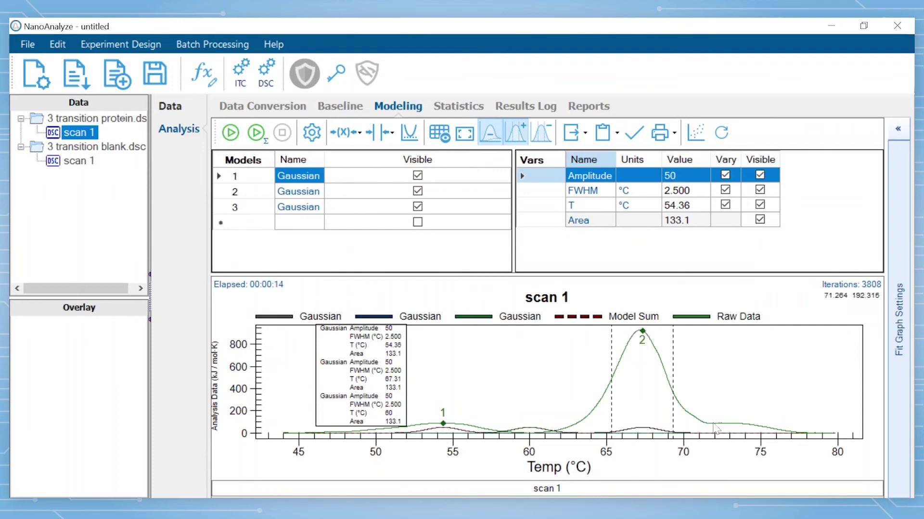
left_click(729, 424)
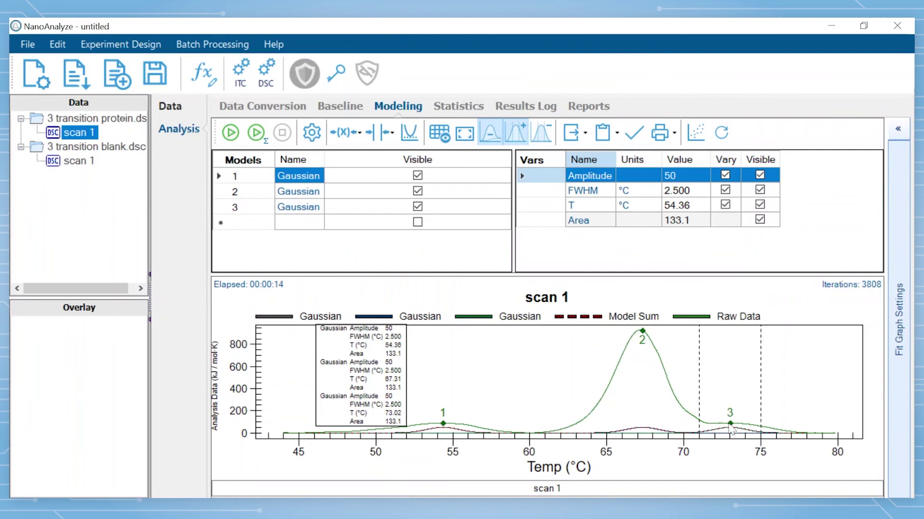
left_click(230, 136)
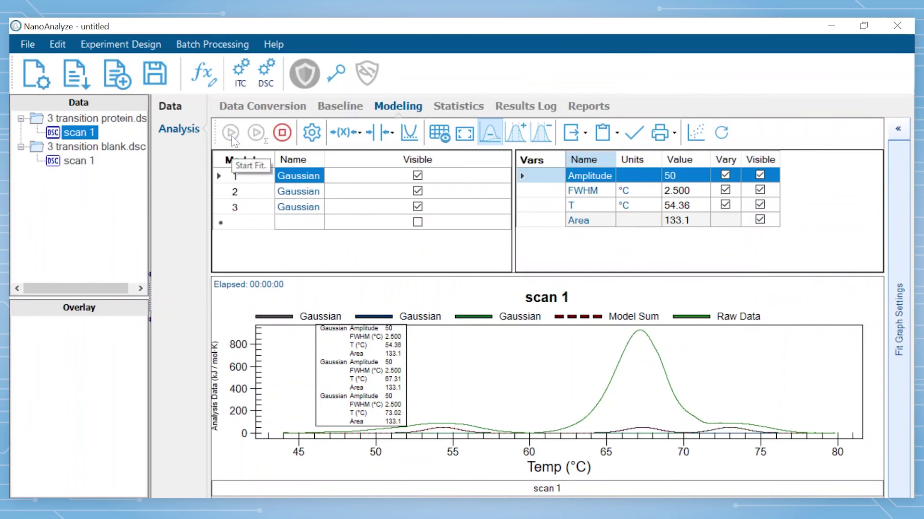
left_click_drag(378, 380, 327, 383)
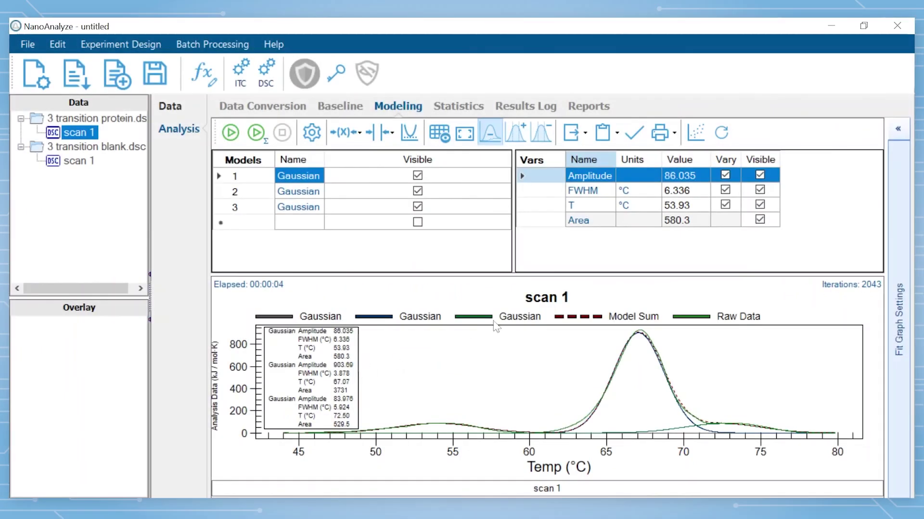
Show the fit export choices for saving the fit image as EMF, WMF, BMP, JPG, PNG, SVG or TIFF
left_click(585, 133)
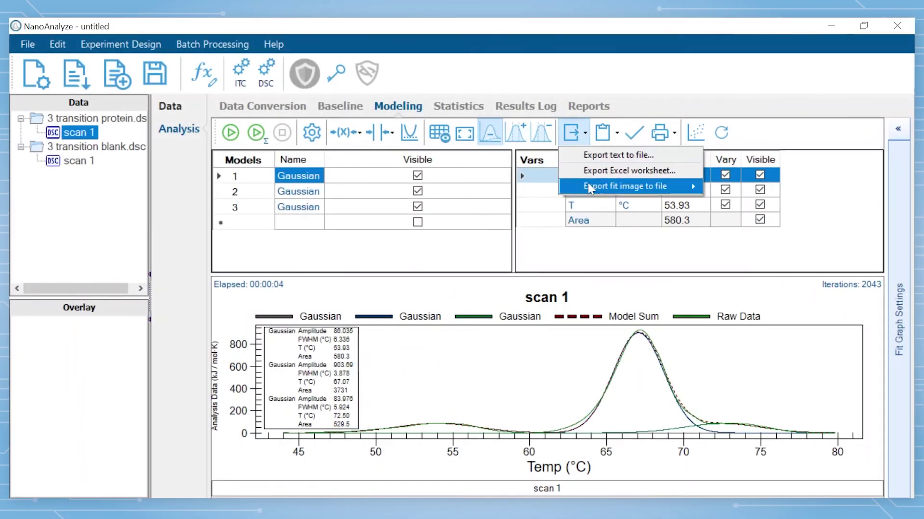
mouse_move(590, 189)
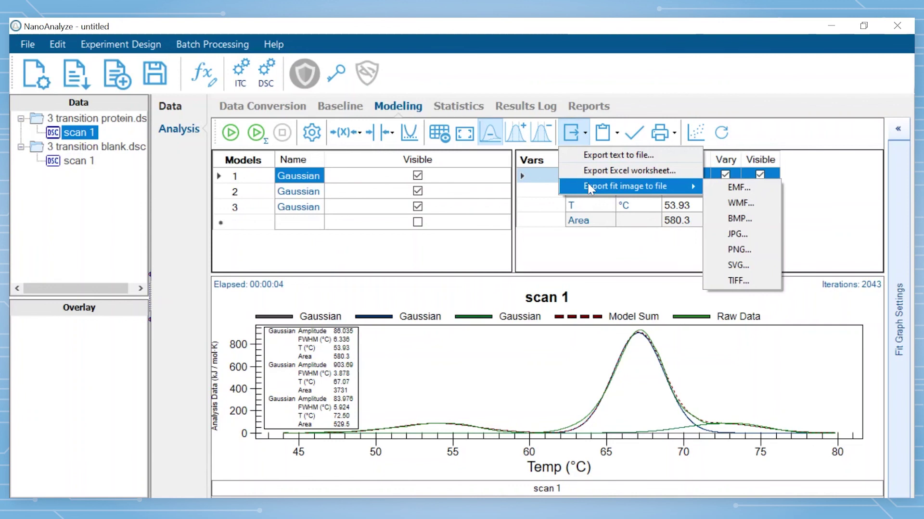